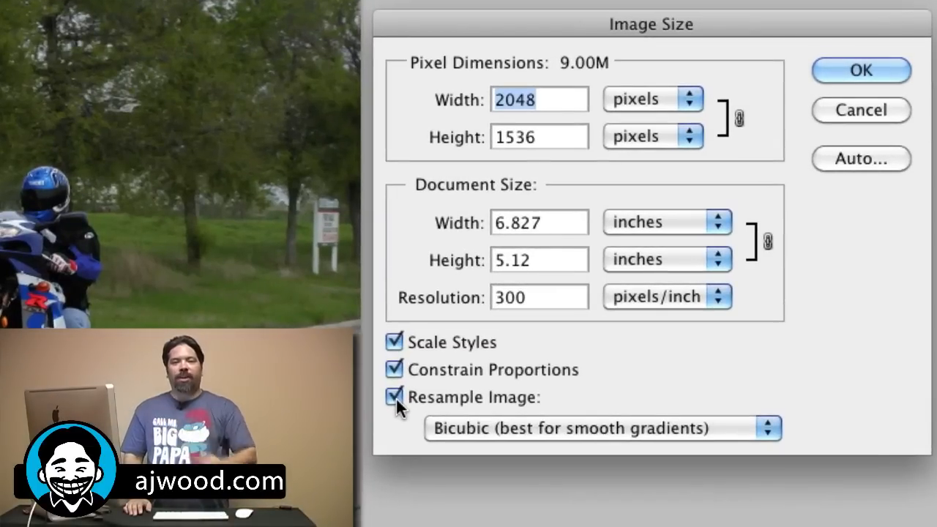
Step: Switch Resample Image off and back on in the Image Size settings, and leave them without applying anything
left_click(395, 397)
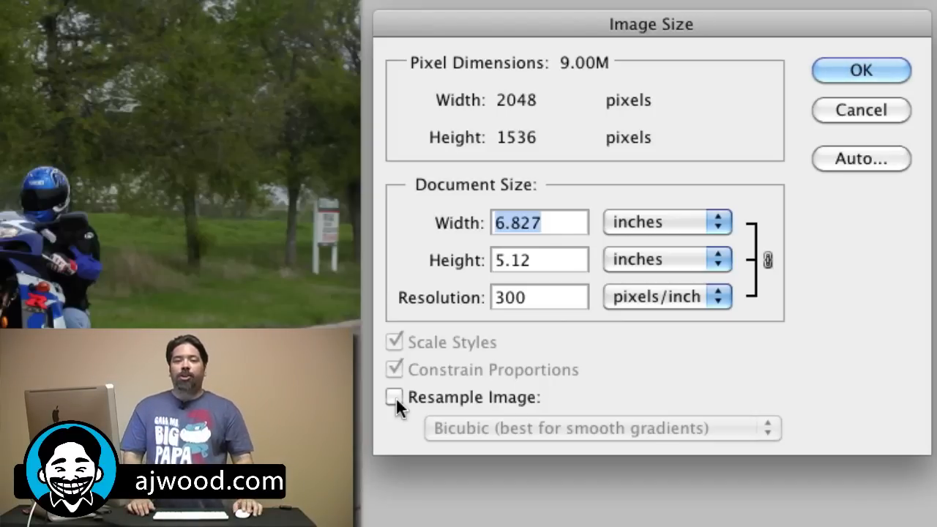
left_click(394, 397)
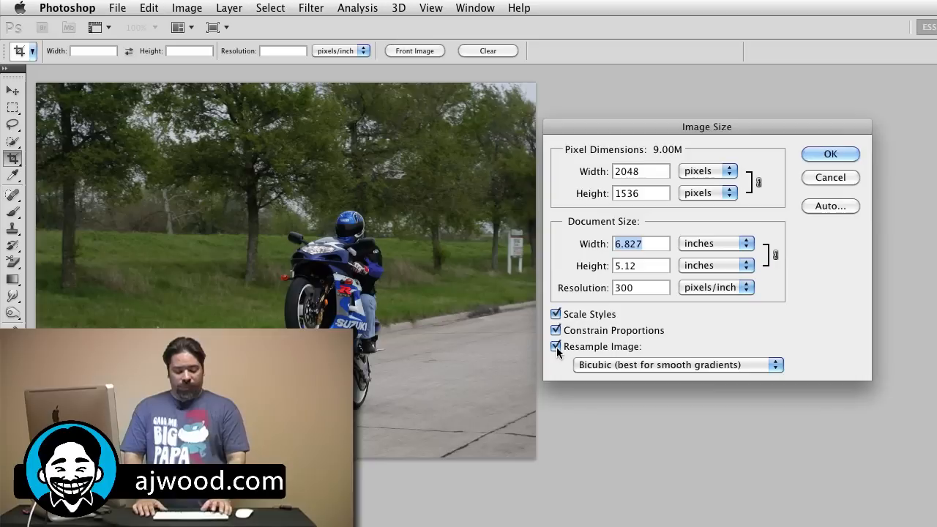
key("Escape")
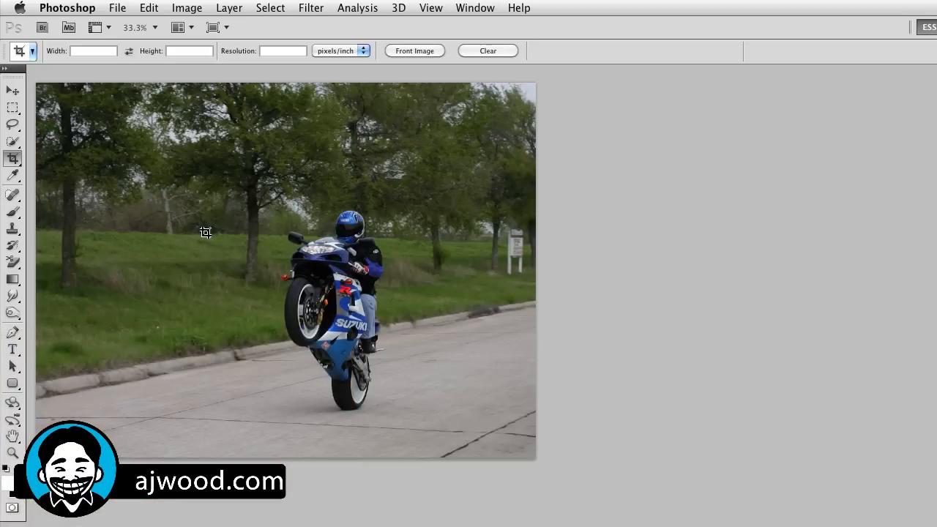
Step: Set the Crop tool's fixed size to 6 in wide by 4 in high, leaving the resolution blank
left_click(83, 51)
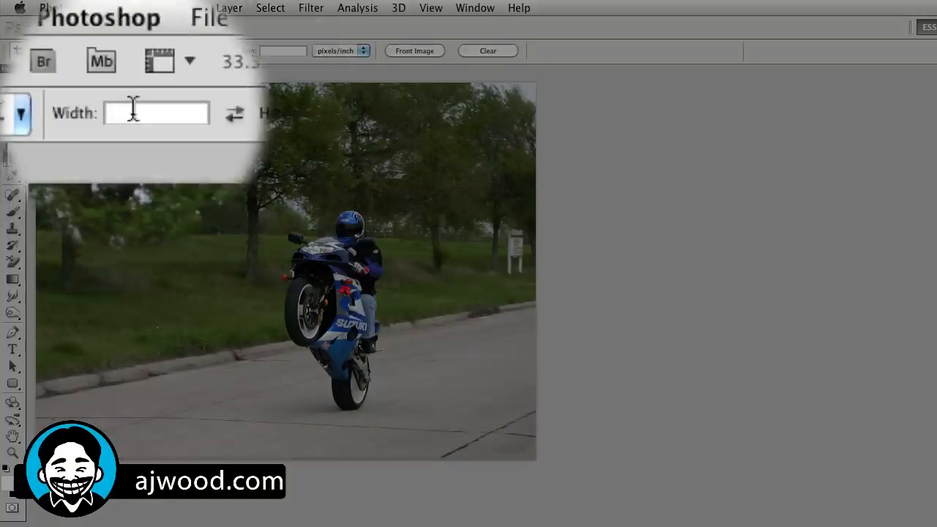
left_click(170, 51)
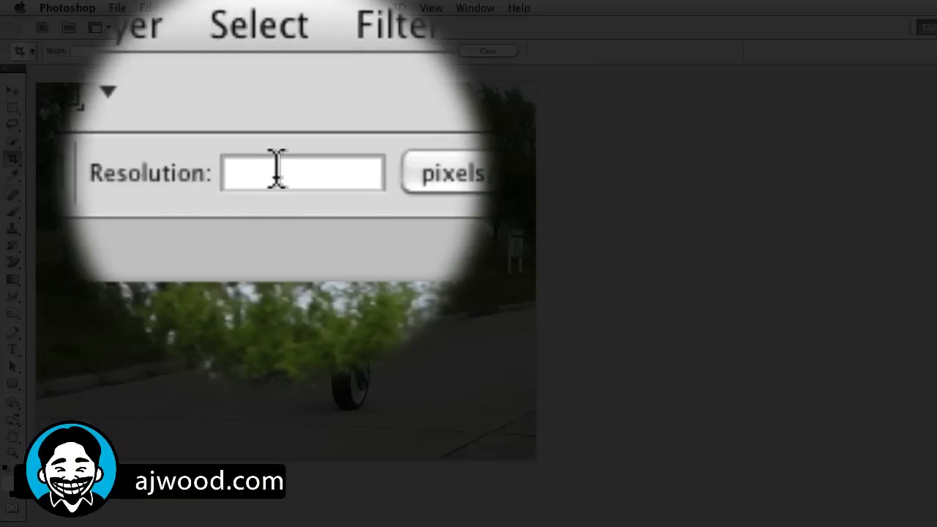
left_click(277, 50)
left_click(95, 49)
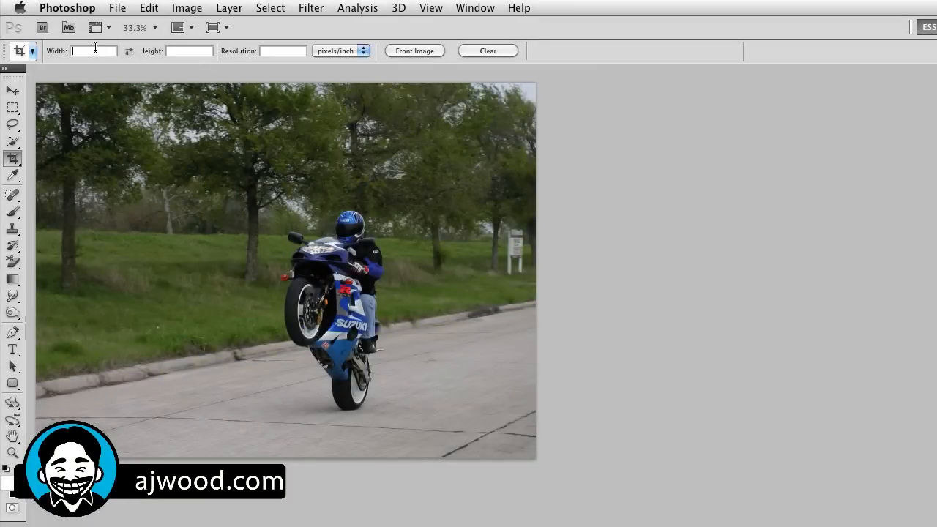
type("6")
key("Tab")
type("4")
key("Tab")
Step: Crop the photo around the motorcycle with an enlarged, repositioned 6 x 4 in frame, and check the resulting image size
left_click_drag(95, 135, 425, 414)
left_click_drag(377, 313, 378, 331)
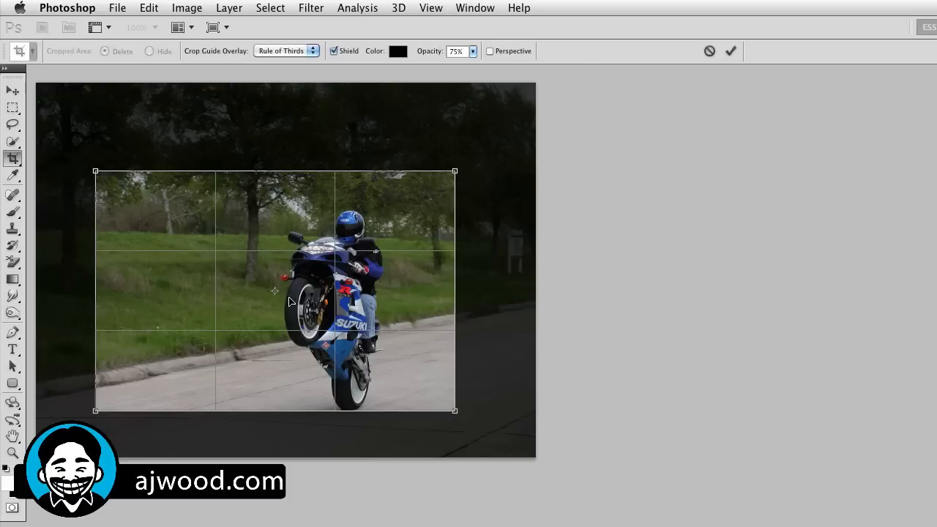
left_click_drag(96, 171, 61, 130)
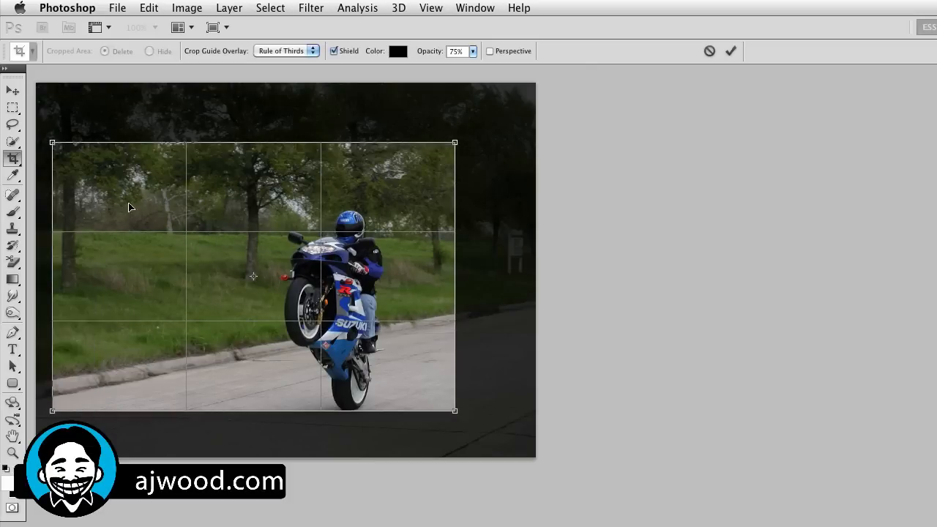
left_click_drag(143, 216, 166, 227)
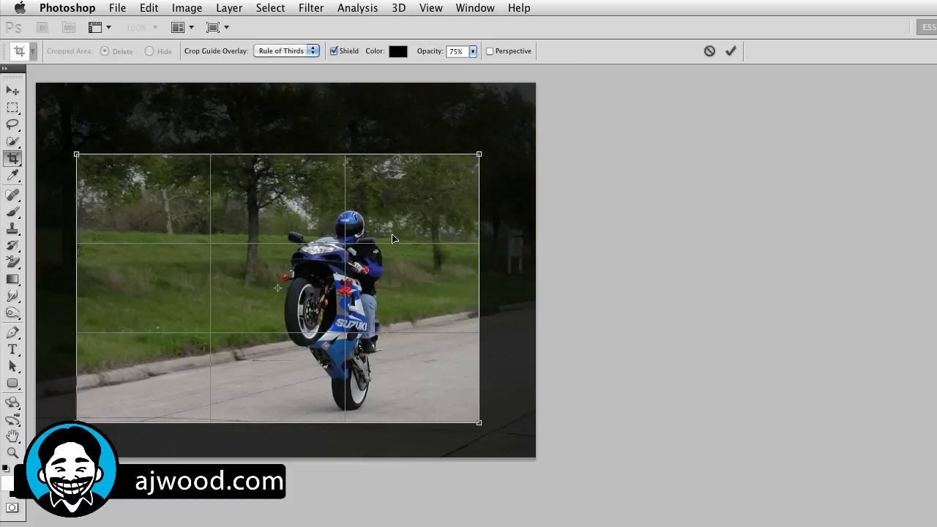
key("Return")
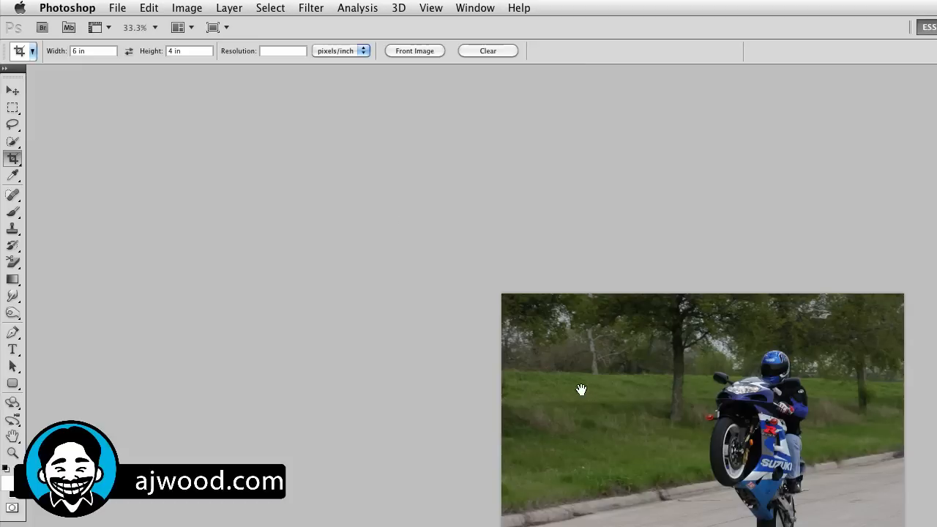
left_click_drag(579, 389, 132, 220)
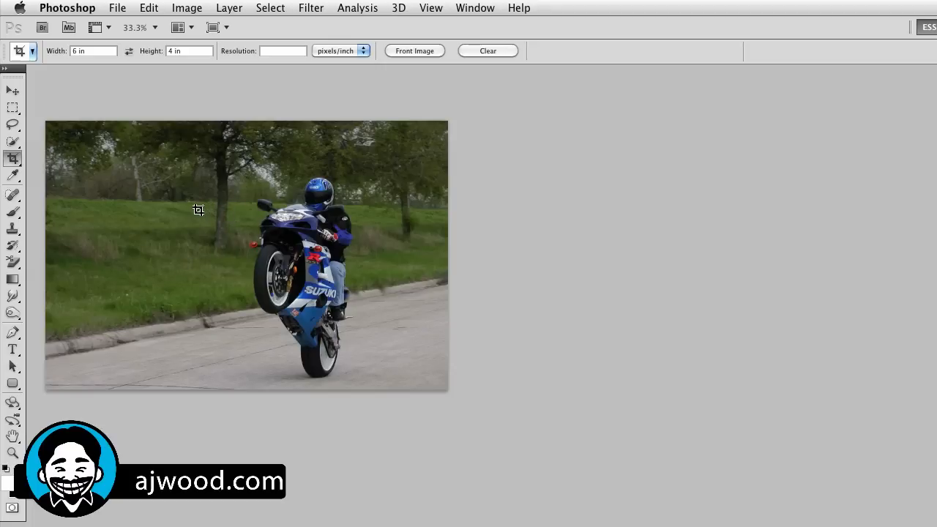
key("super+alt+i")
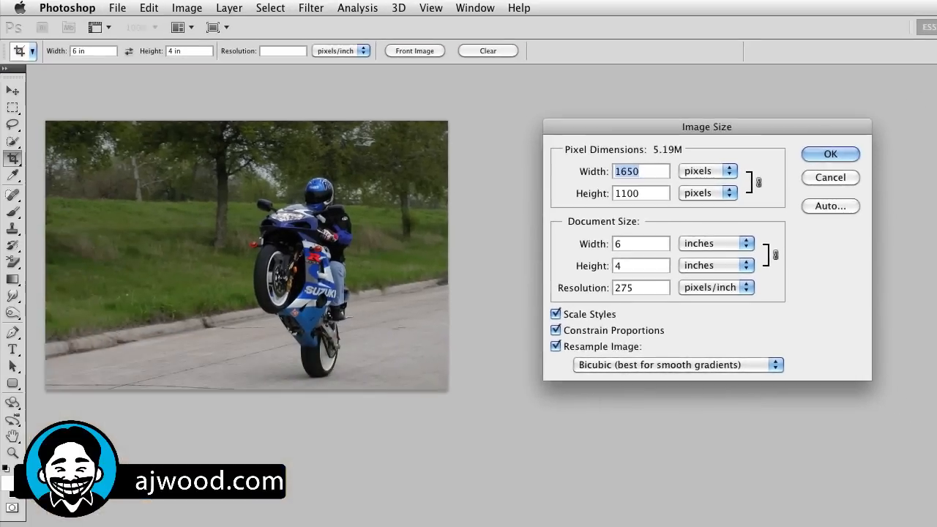
key("Escape")
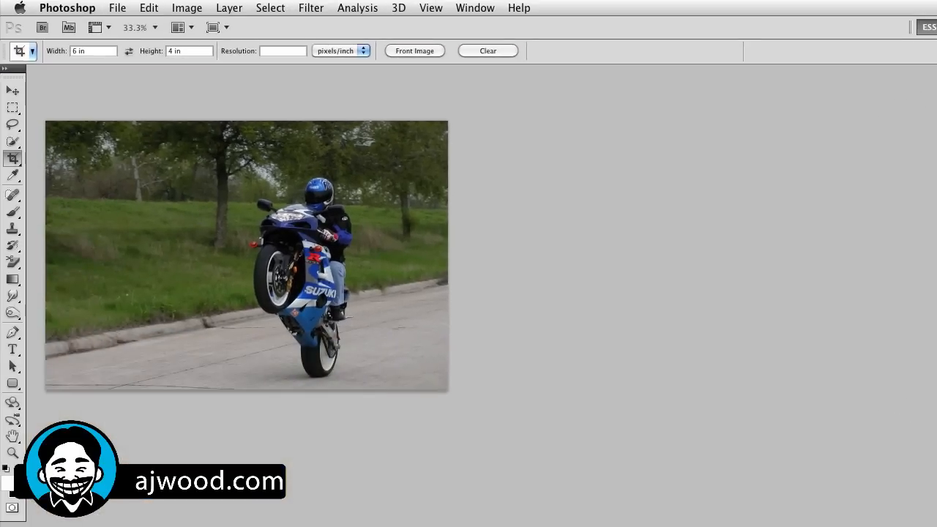
Step: Re-crop the entire image at a resolution of 300 pixels/inch and check its new image size
left_click(286, 49)
type("300")
left_click_drag(42, 118, 466, 417)
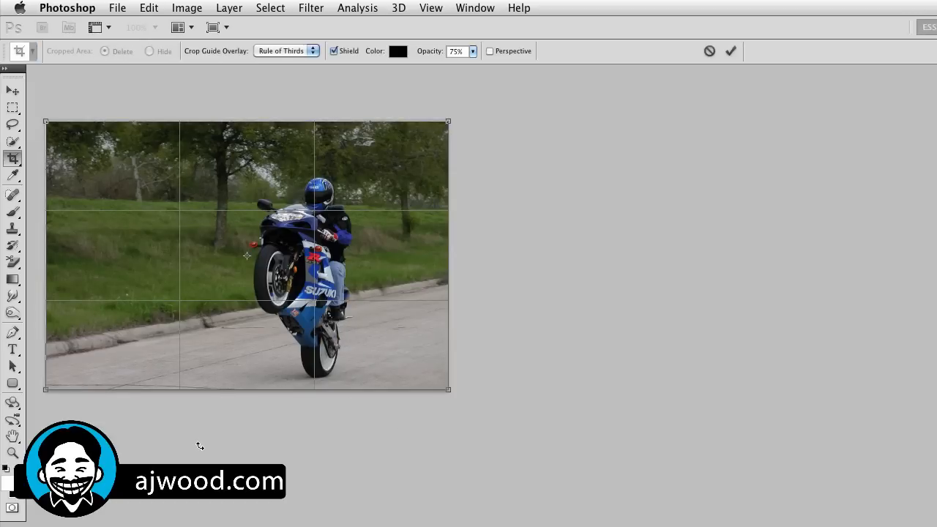
key("Return")
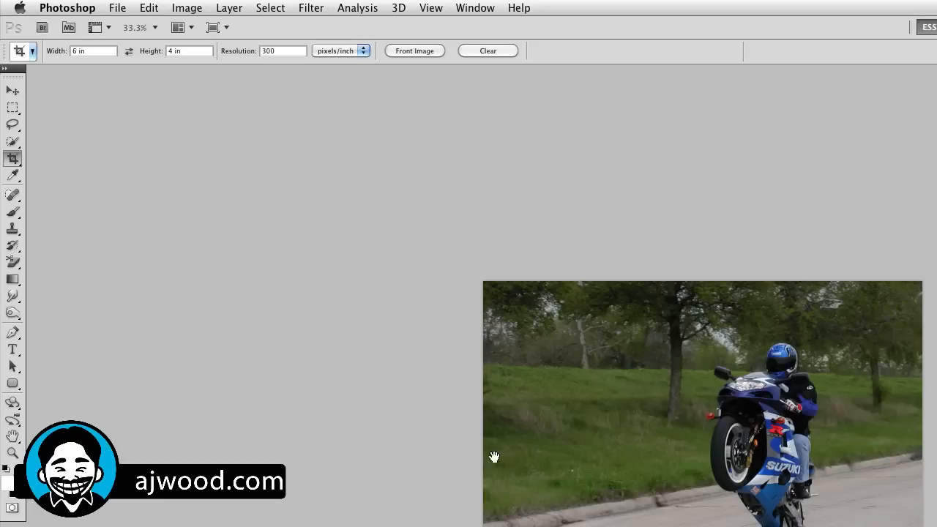
left_click_drag(535, 458, 93, 284)
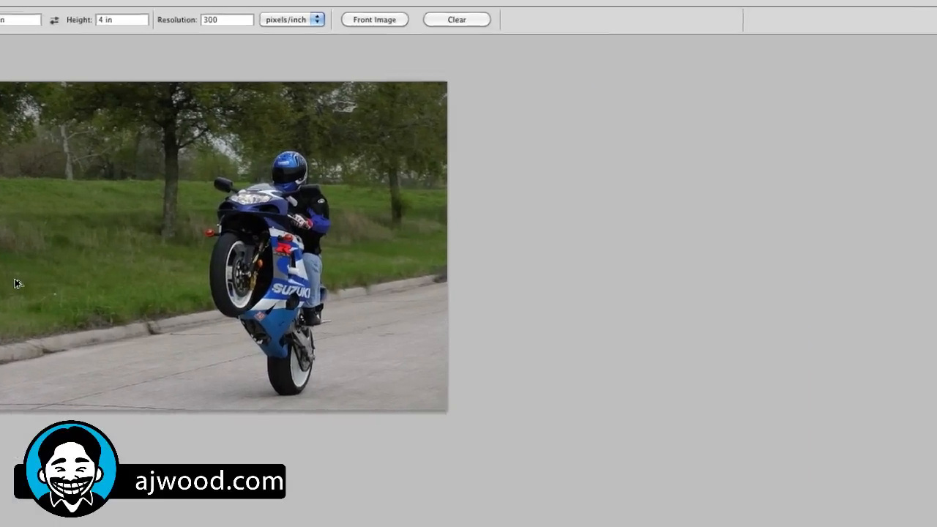
key("super+alt+i")
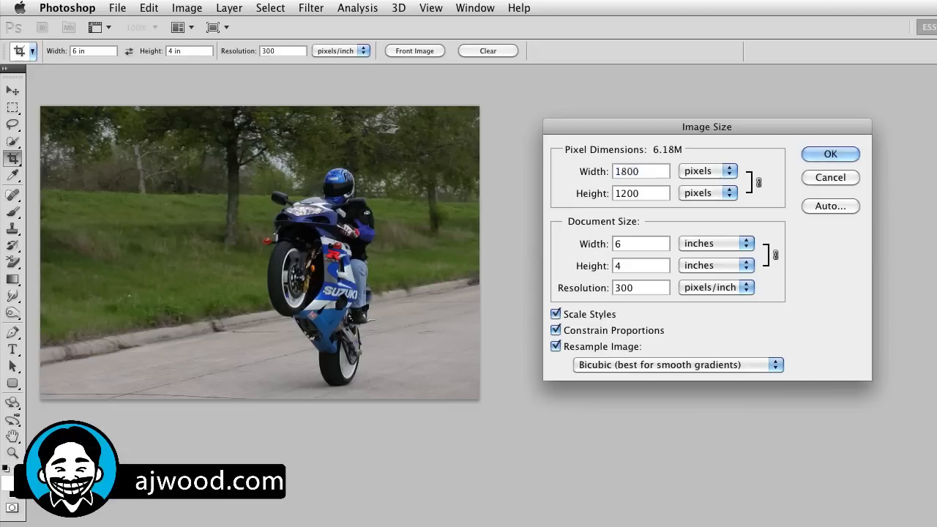
key("Return")
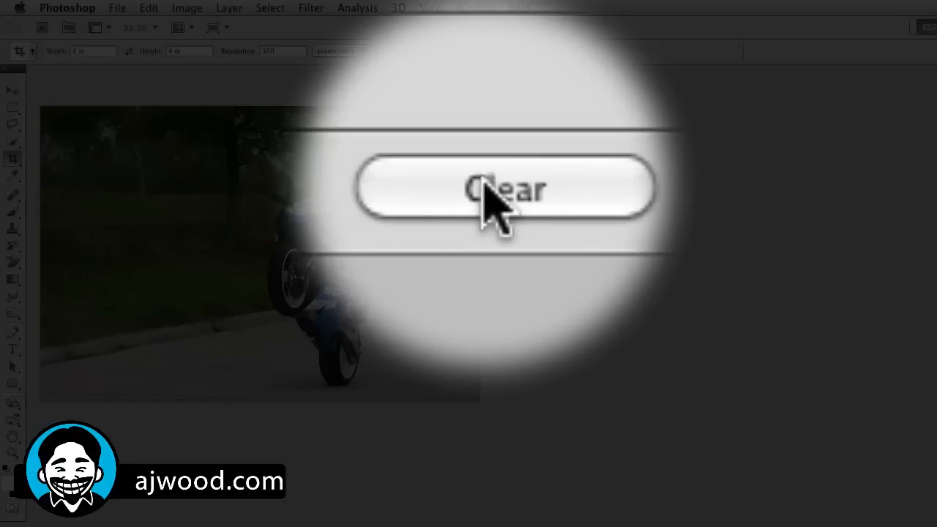
Step: Clear the crop size values and try a free-form crop, moving its two side edges independently, without applying it
left_click(488, 51)
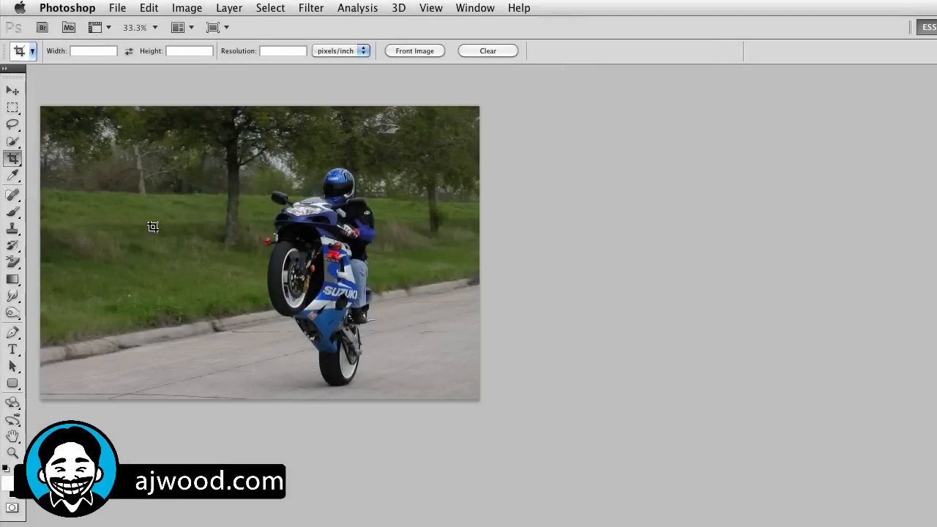
left_click_drag(175, 134, 398, 390)
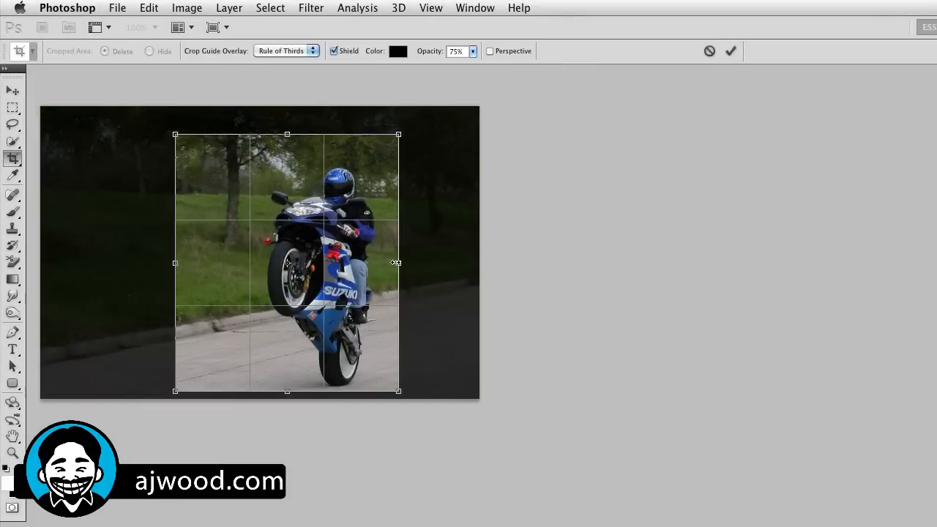
left_click_drag(395, 262, 257, 262)
left_click_drag(175, 262, 110, 263)
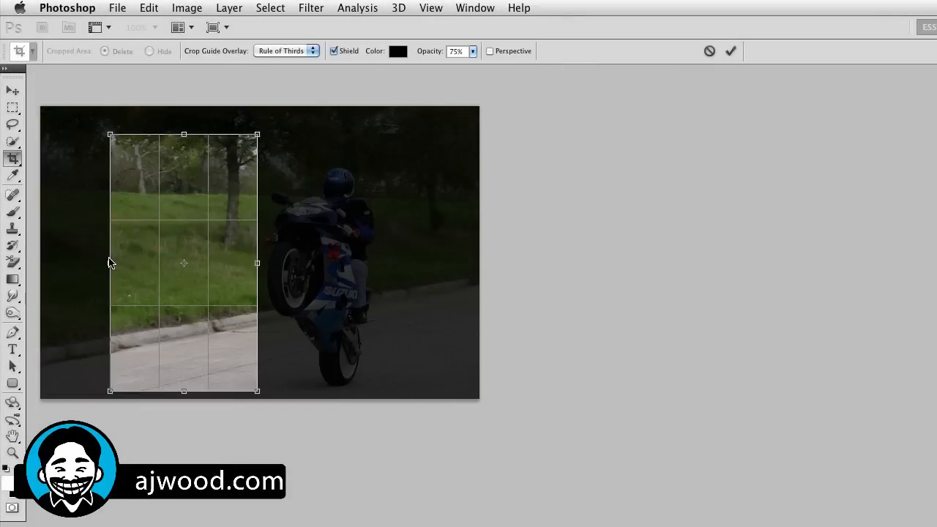
key("Escape")
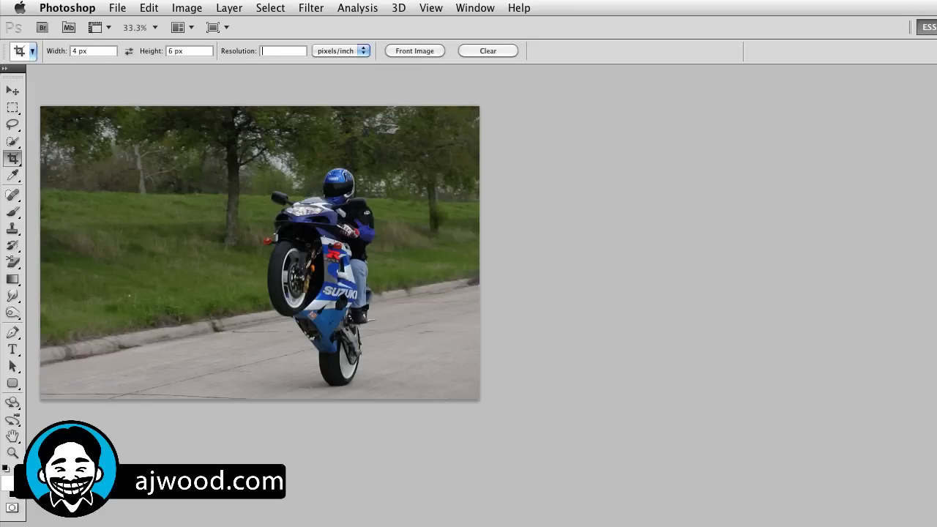
Step: Try two crop frames constrained to 4 px by 6 px over the motorcycle, rotating the first one, and cancel both
left_click_drag(233, 147, 324, 293)
left_click_drag(163, 253, 221, 300)
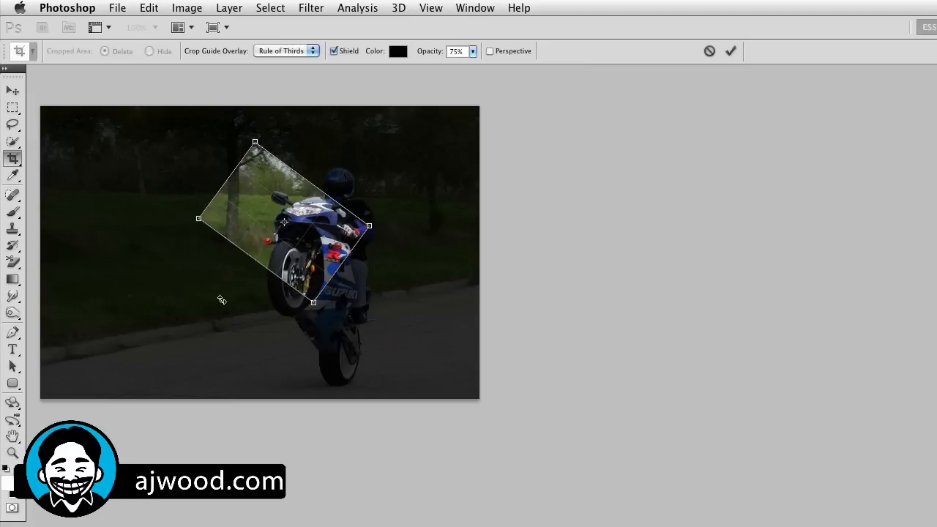
key("Escape")
left_click_drag(181, 176, 312, 370)
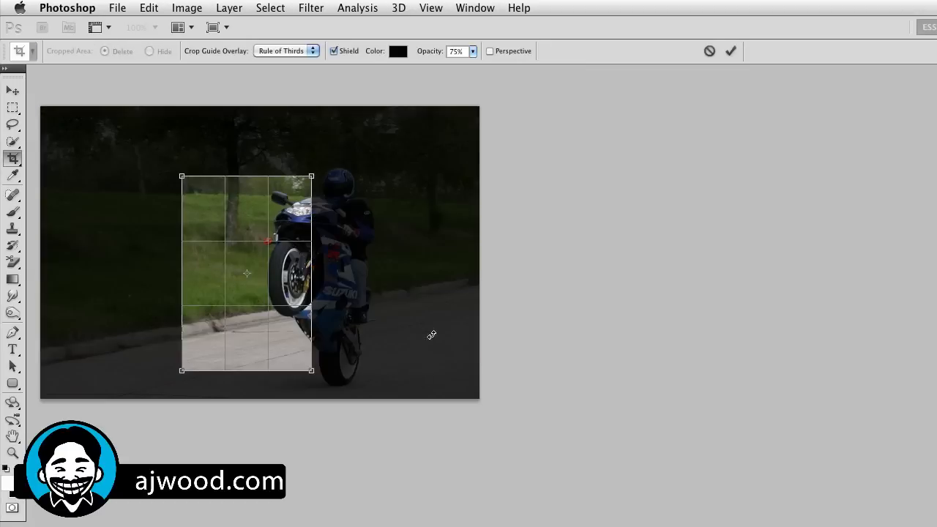
key("Escape")
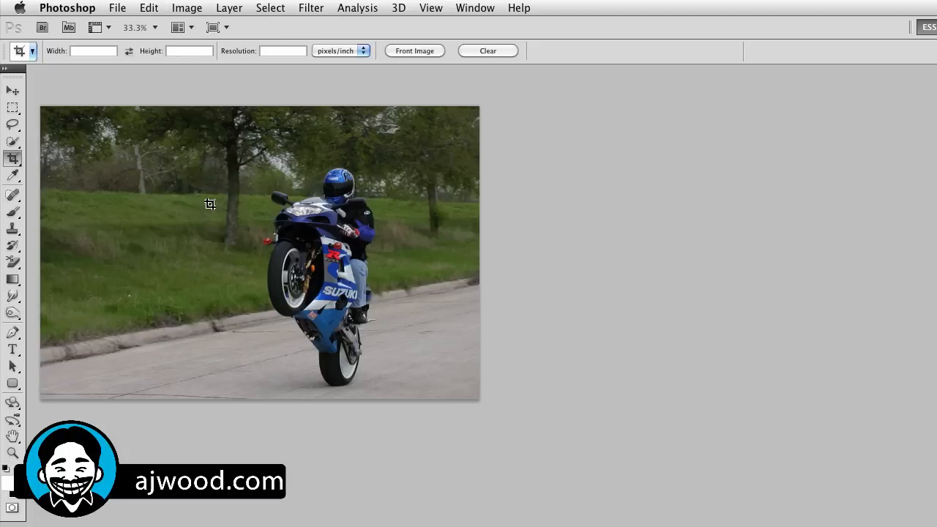
Step: Reset the default colors and add a white border by applying a crop frame extended beyond all four image edges
key("d")
left_click_drag(173, 186, 247, 203)
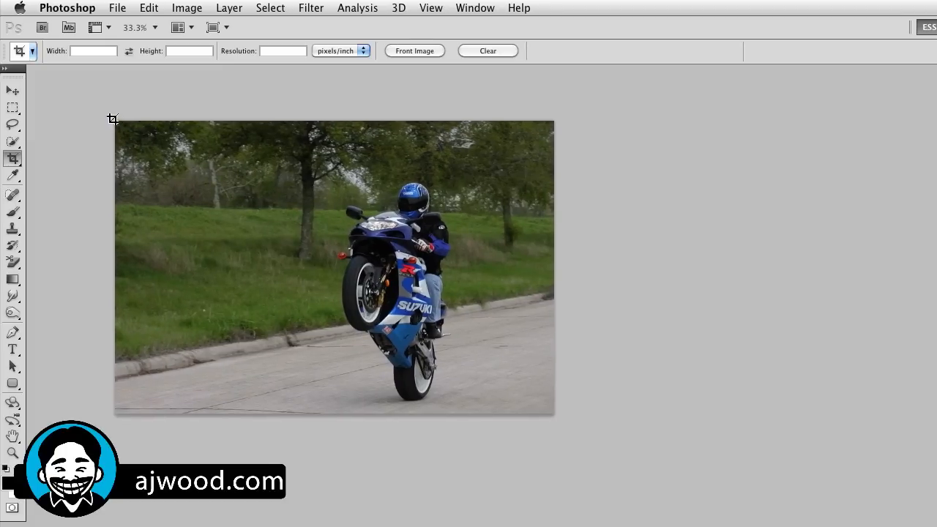
left_click_drag(112, 118, 636, 512)
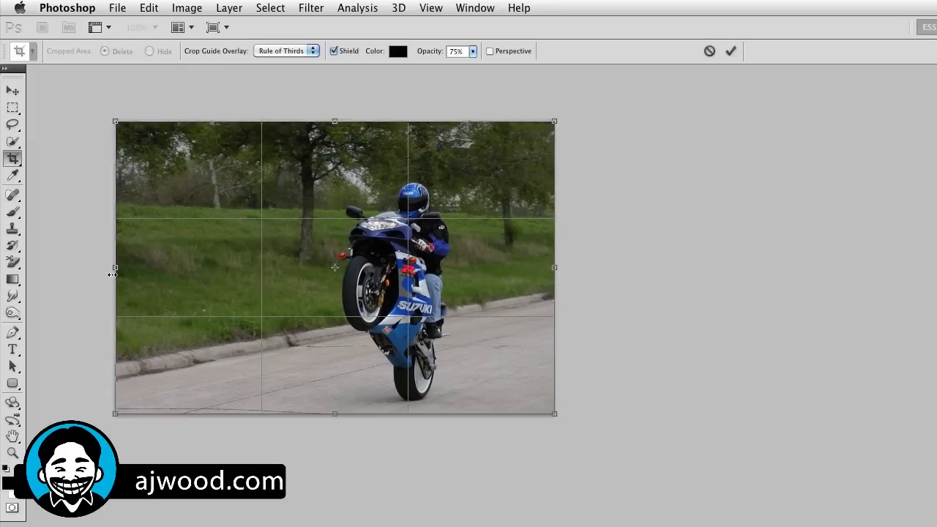
left_click_drag(117, 266, 90, 267)
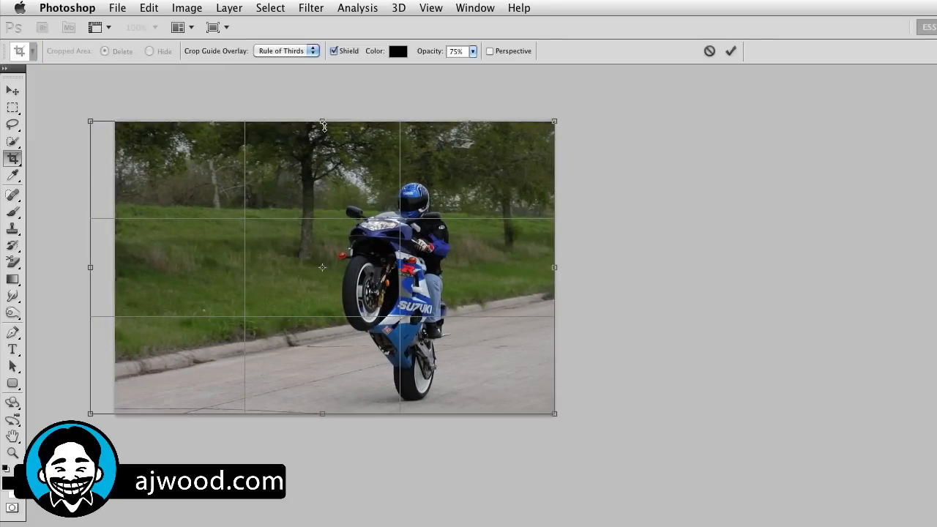
left_click_drag(324, 125, 323, 102)
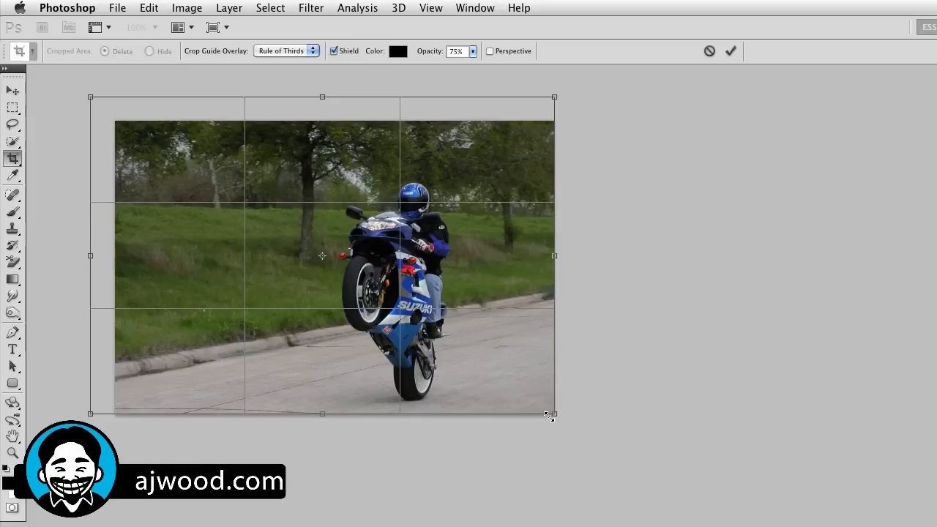
left_click_drag(550, 415, 590, 443)
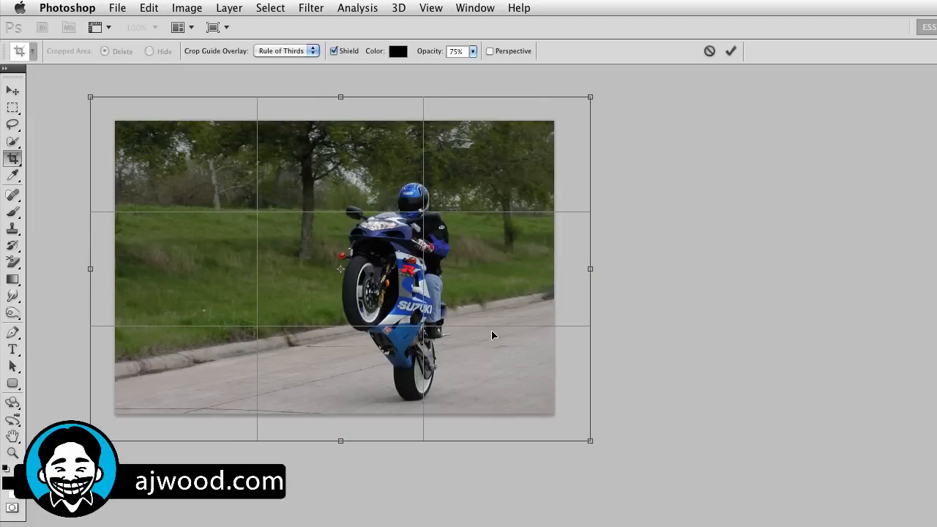
key("Return")
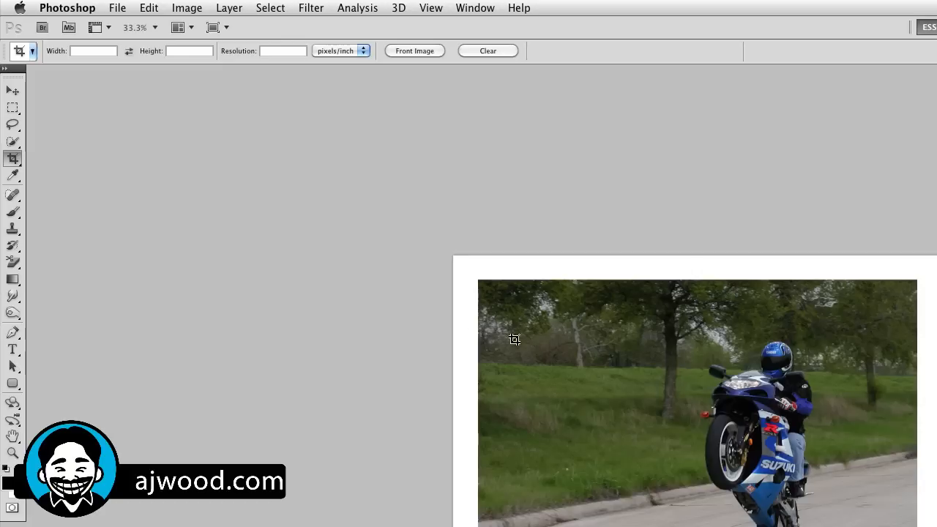
left_click_drag(590, 383, 239, 227)
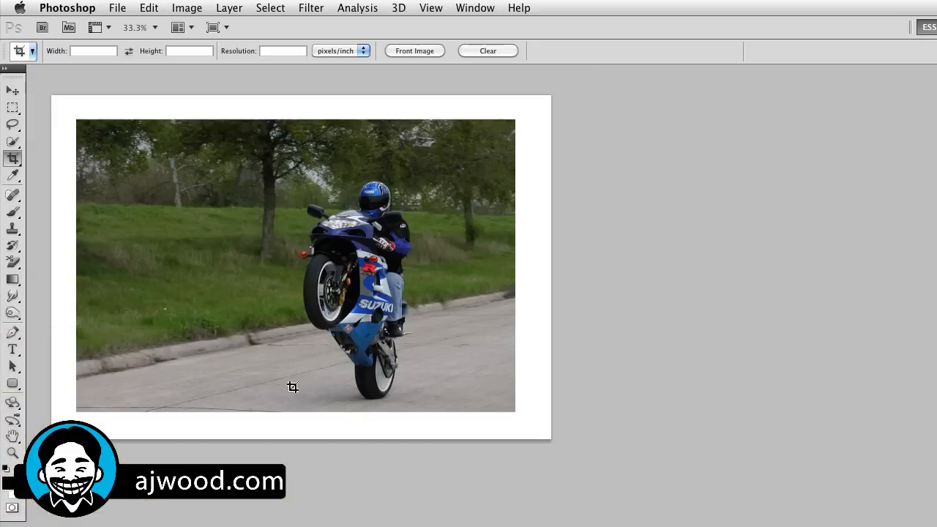
Step: Open the background color for editing, cancel without changing it, and undo the border crop
left_click(20, 496)
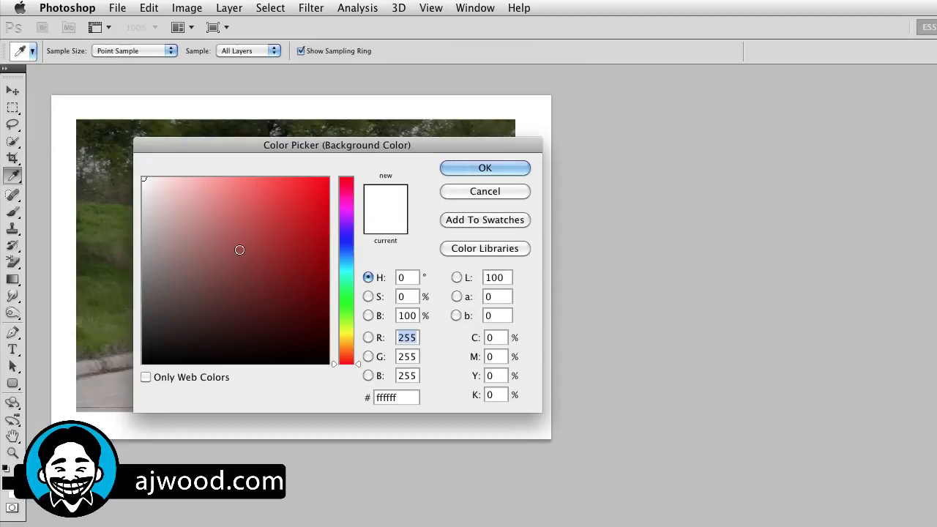
left_click(463, 195)
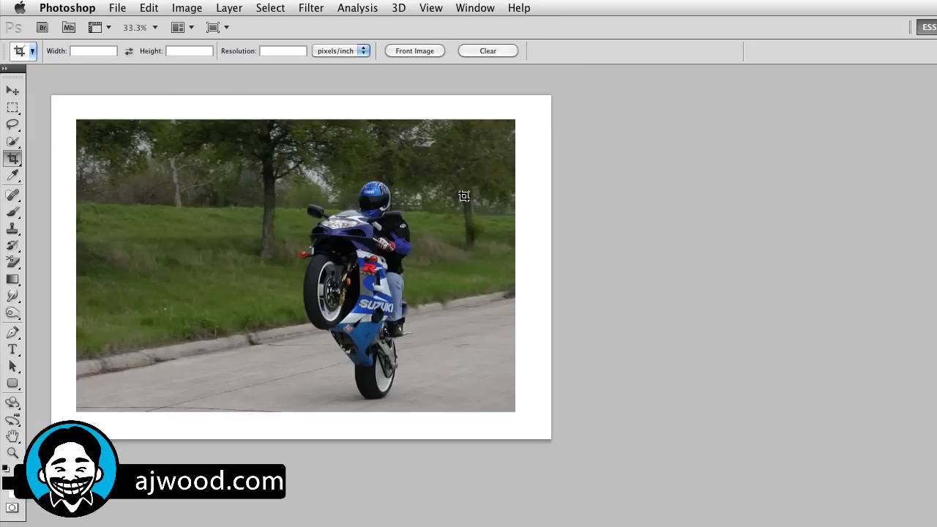
key("super+z")
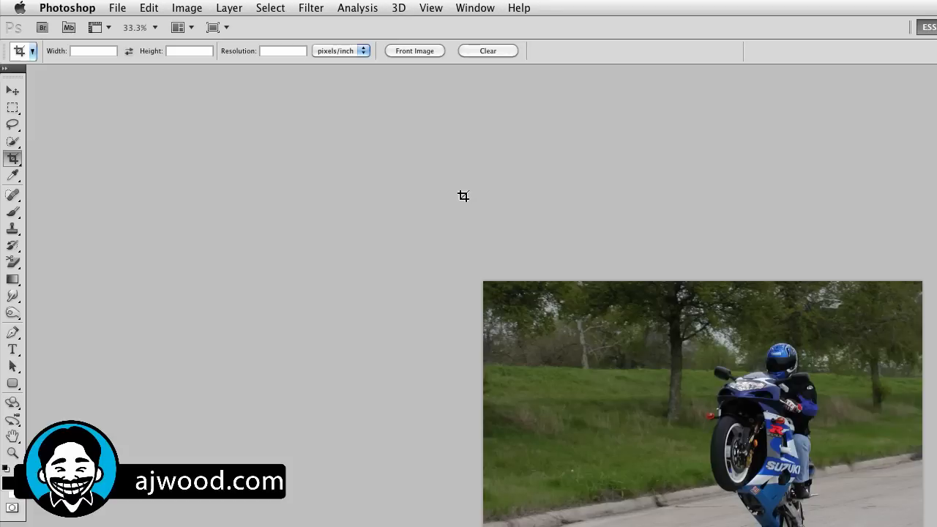
Step: Show the layers, move their floating panel beside the photo, and convert the locked Background into a regular layer
left_click_drag(531, 306, 101, 136)
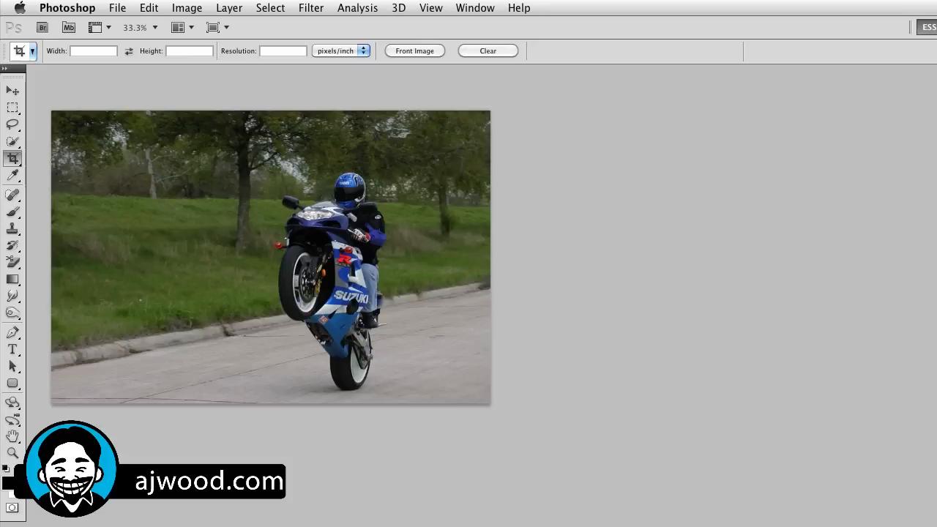
key("F7")
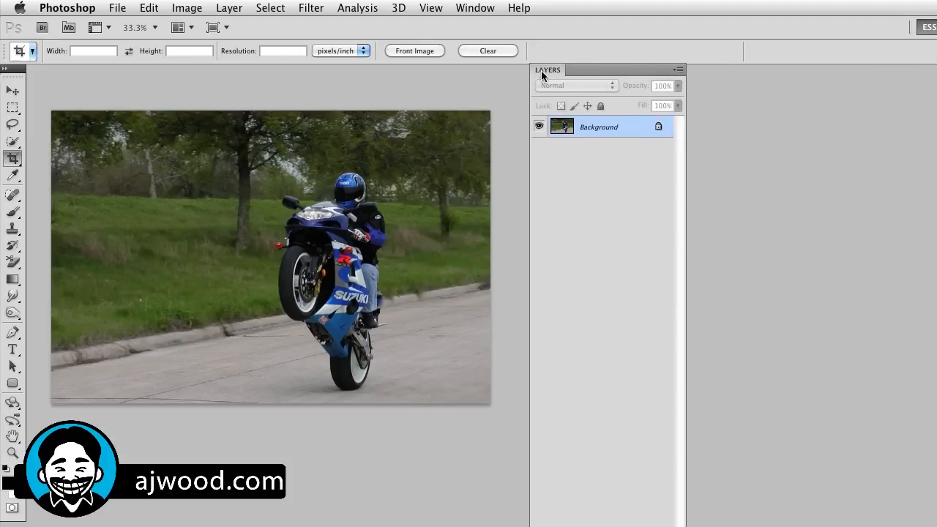
left_click_drag(595, 61, 570, 106)
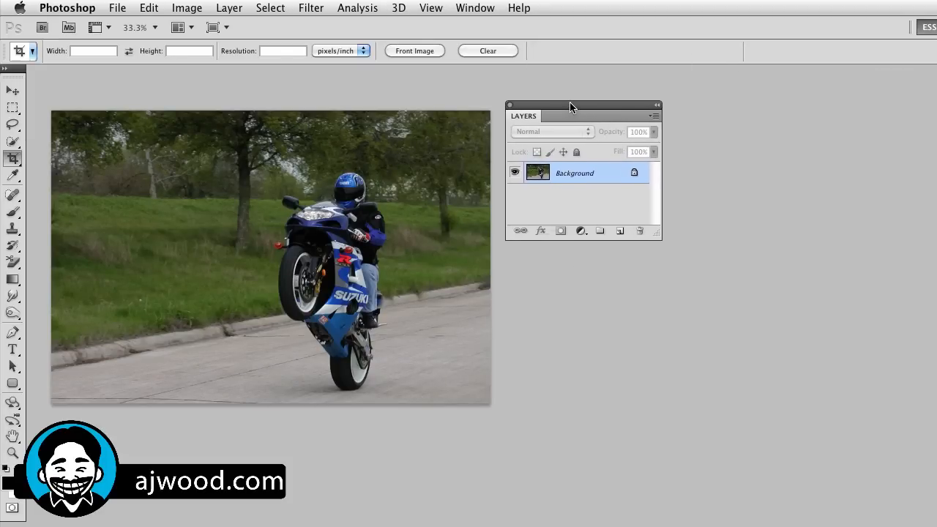
double_click(577, 178, "alt")
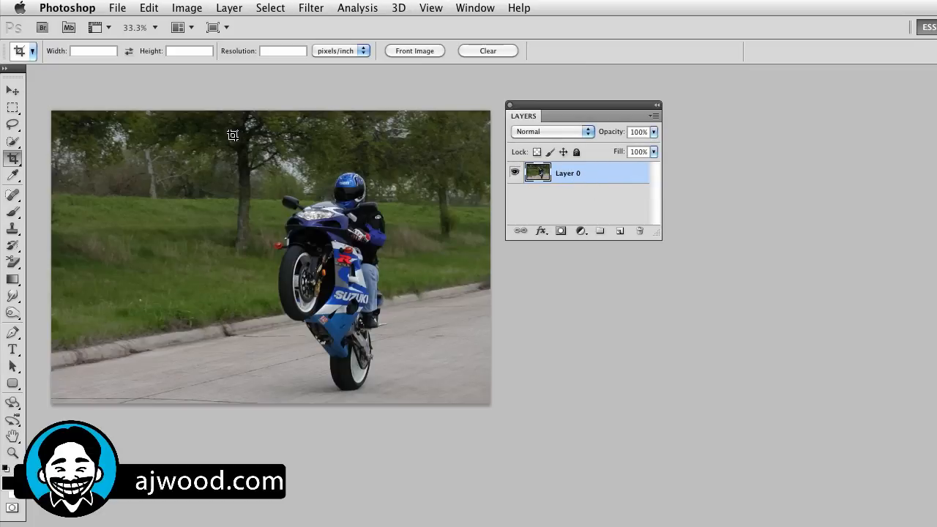
key("F7")
Step: Add a transparent border by applying a free-form crop frame extended beyond all four edges of the photo
left_click_drag(42, 104, 541, 483)
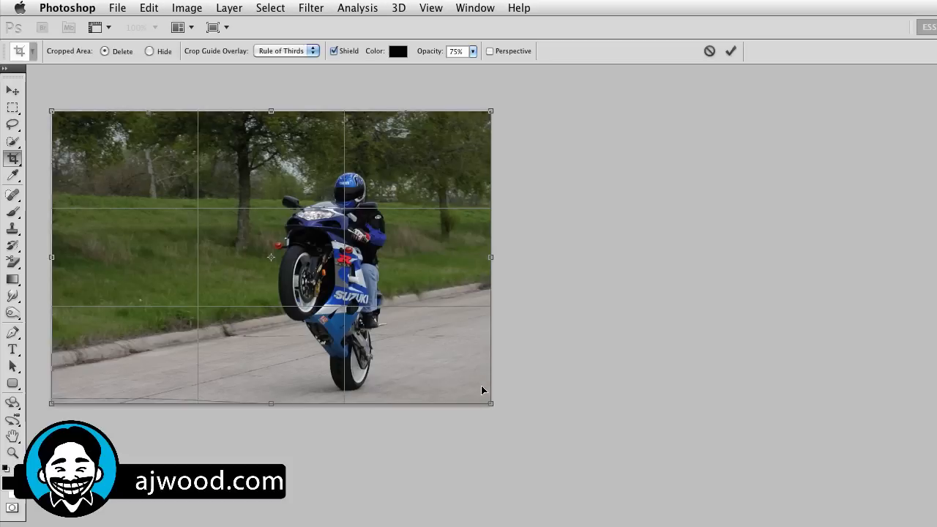
left_click_drag(484, 400, 533, 438)
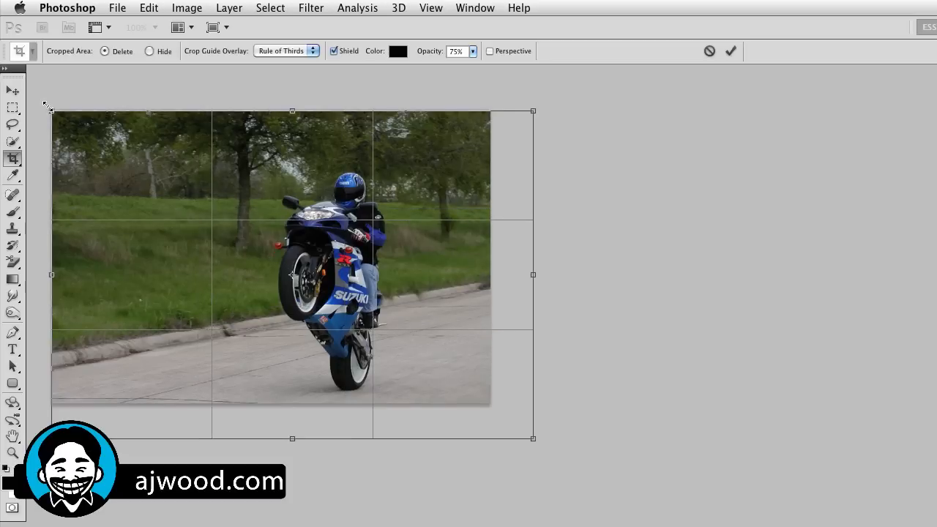
left_click_drag(47, 107, 32, 94)
left_click_drag(180, 201, 228, 202)
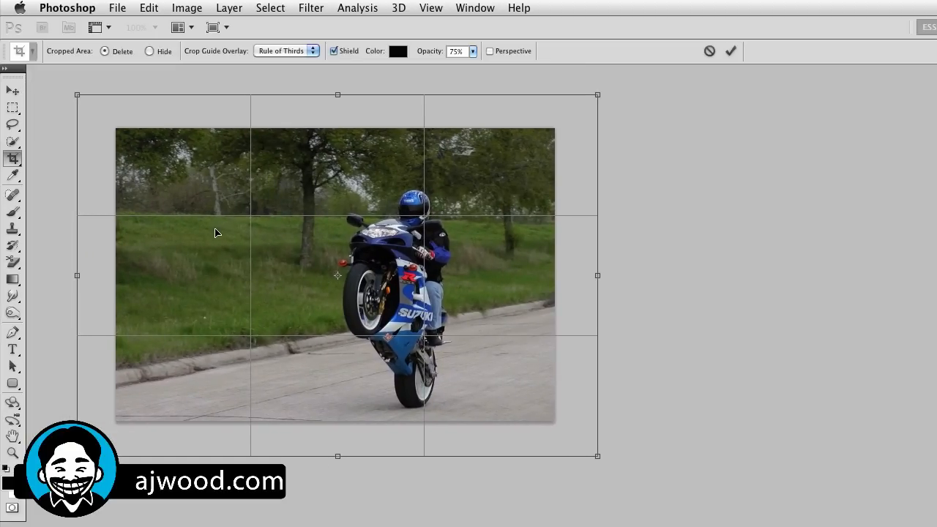
key("Return")
Step: Show the layers again and move the motorcycle photo layer slightly up and left within the enlarged canvas
left_click_drag(654, 400, 264, 257)
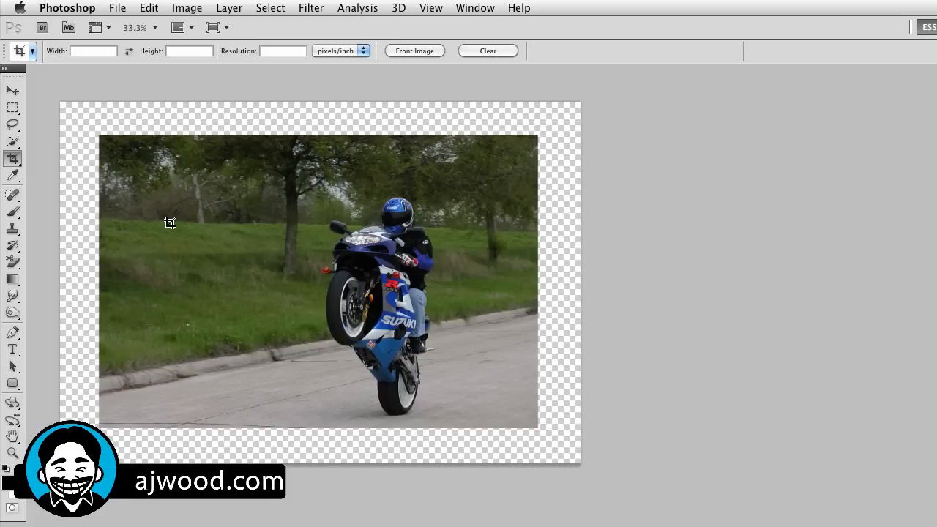
key("F7")
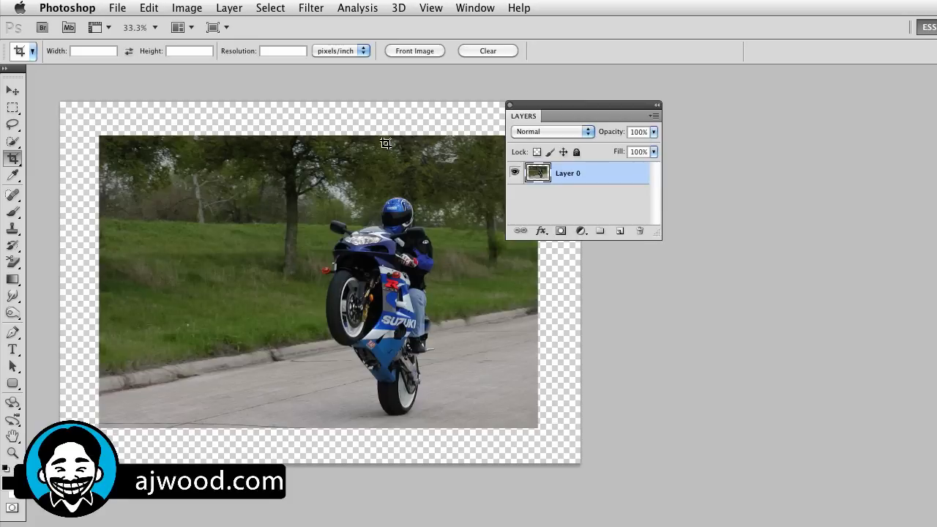
key("v")
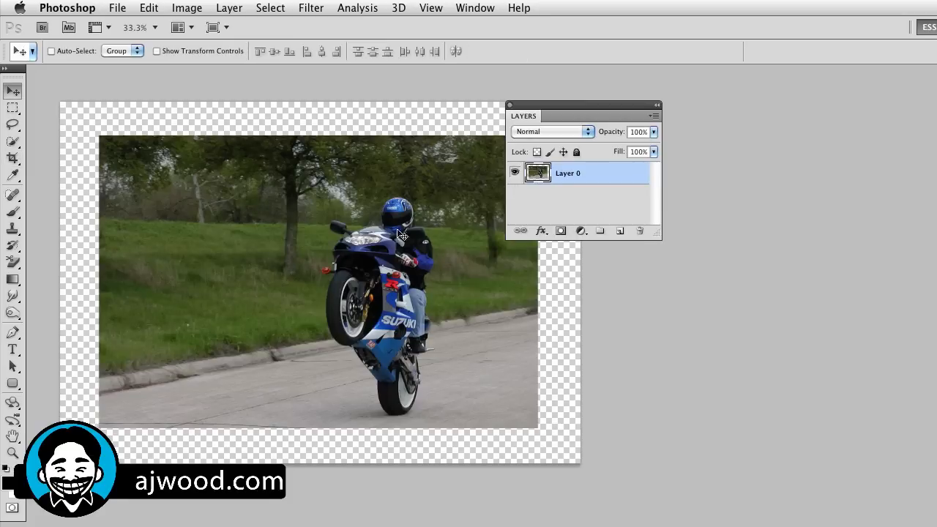
mouse_move(338, 239)
left_mouse_down()
mouse_move(262, 265)
mouse_move(402, 272)
mouse_move(327, 234)
mouse_move(333, 239)
left_mouse_up()
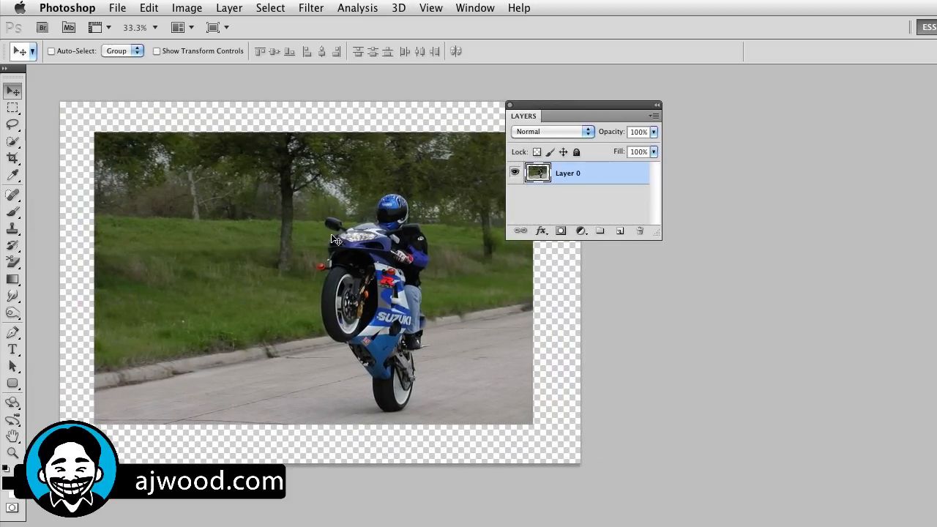